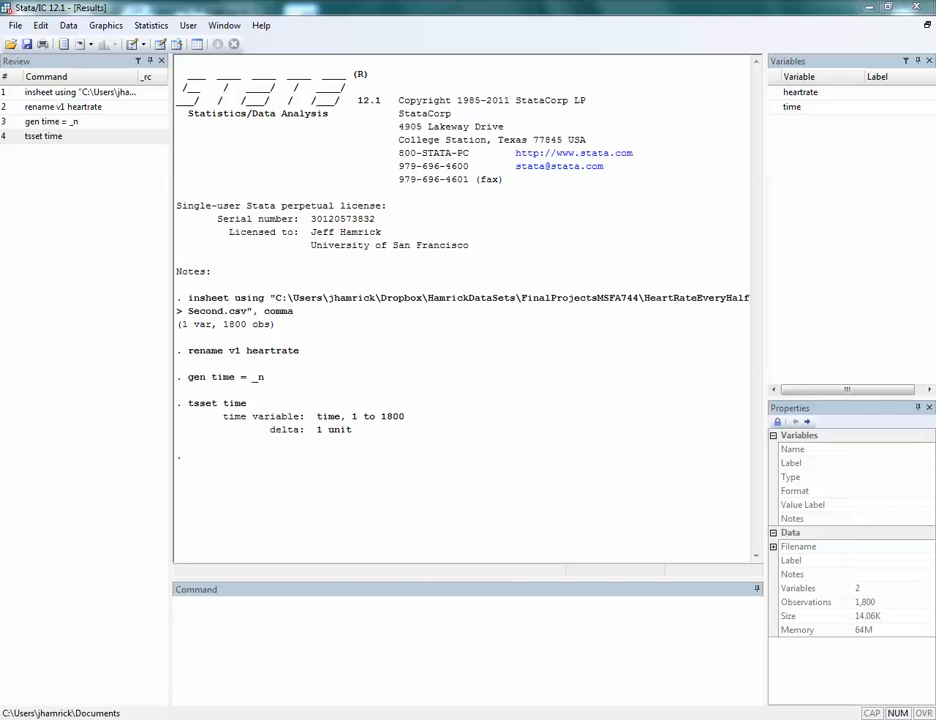
# Plot heartrate as a time-series line graph with tsline, then close the graph.
pyautogui.click(180, 603)
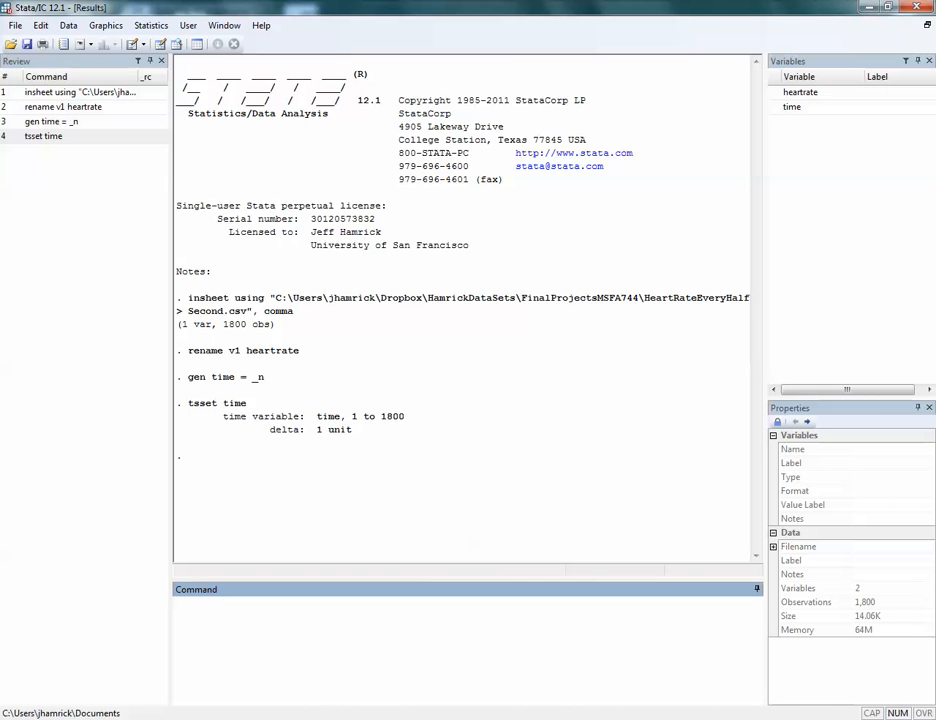
pyautogui.write('tsline heartrate')
pyautogui.press('Return')
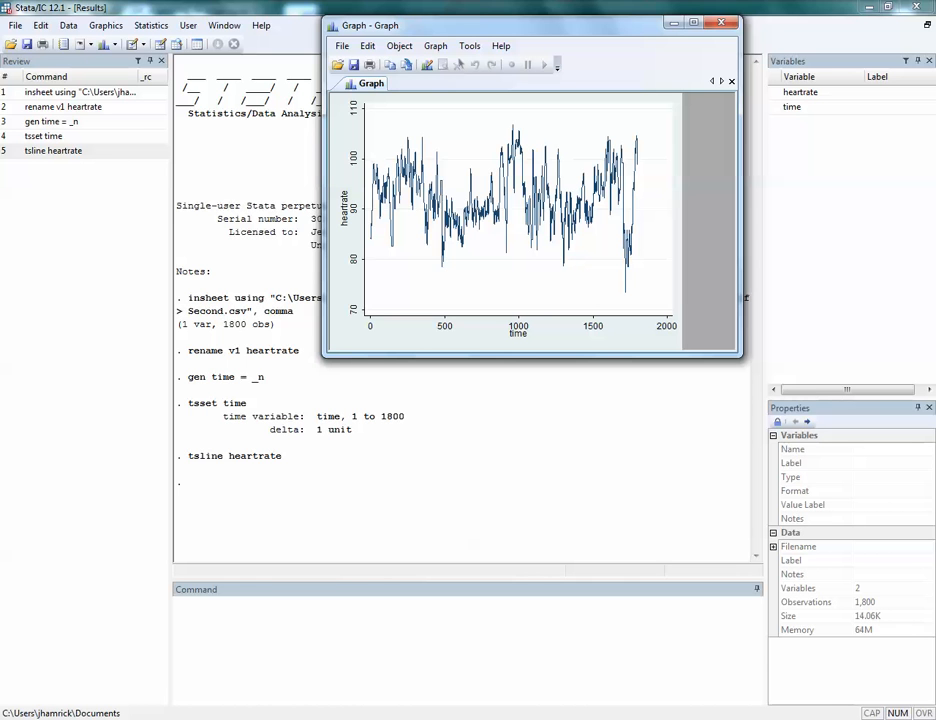
pyautogui.click(721, 21)
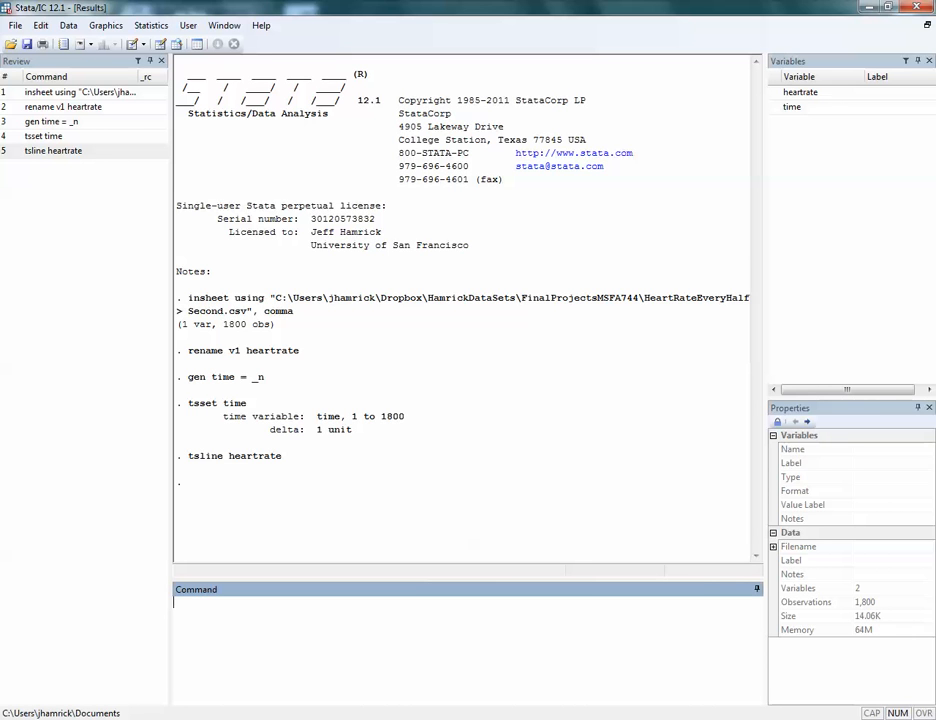
# Fit an ARIMA model of heartrate with autoregressive lags 1/2 and display the complete regression output.
pyautogui.write('arima heartrate, ar(1/2)')
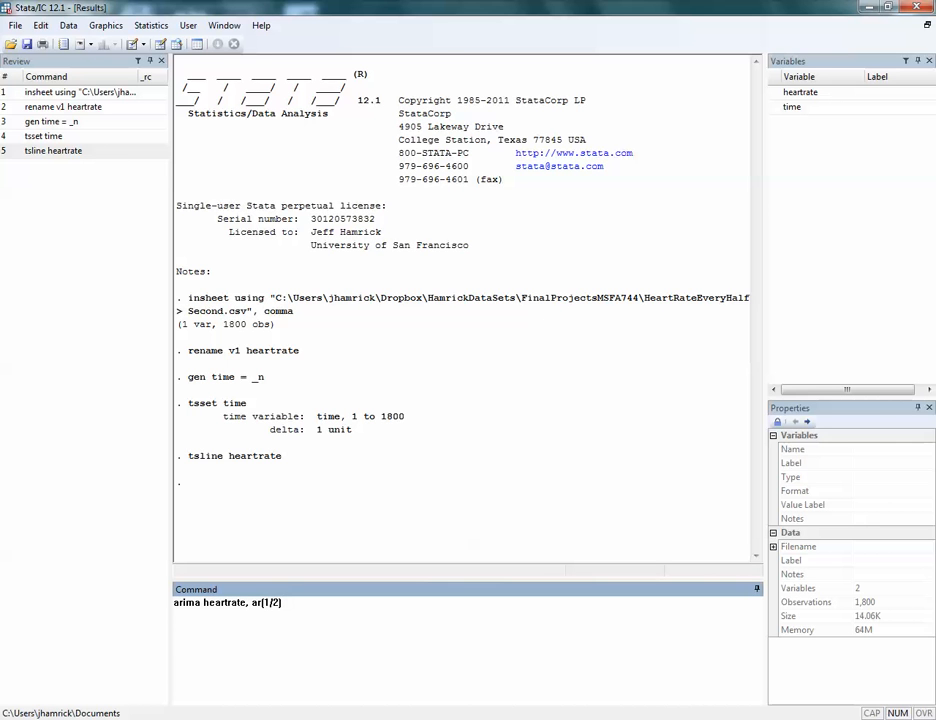
pyautogui.press('Return')
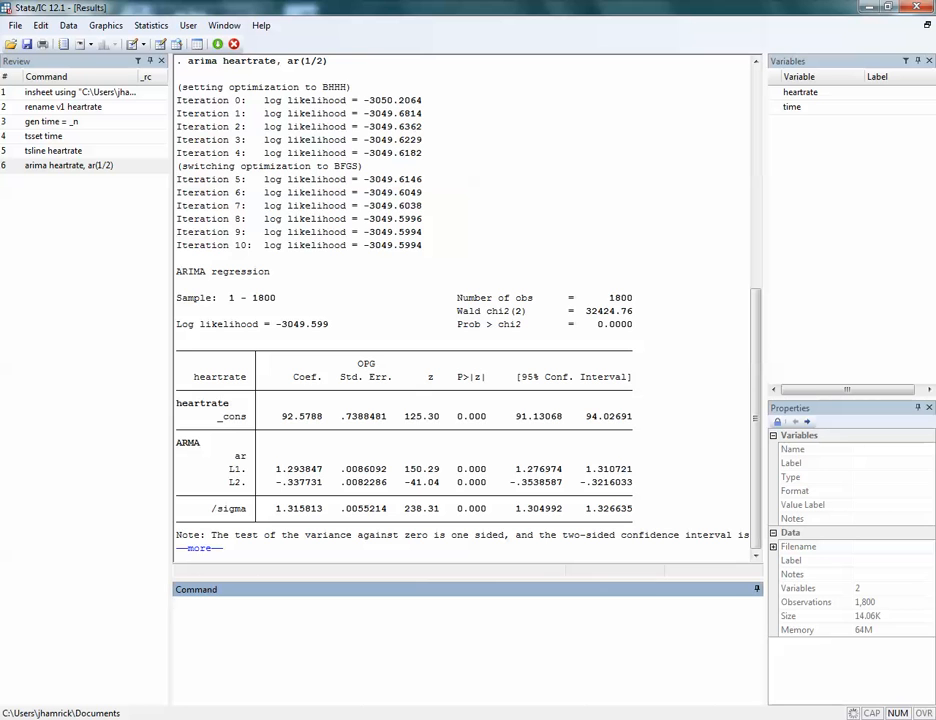
pyautogui.click(217, 44)
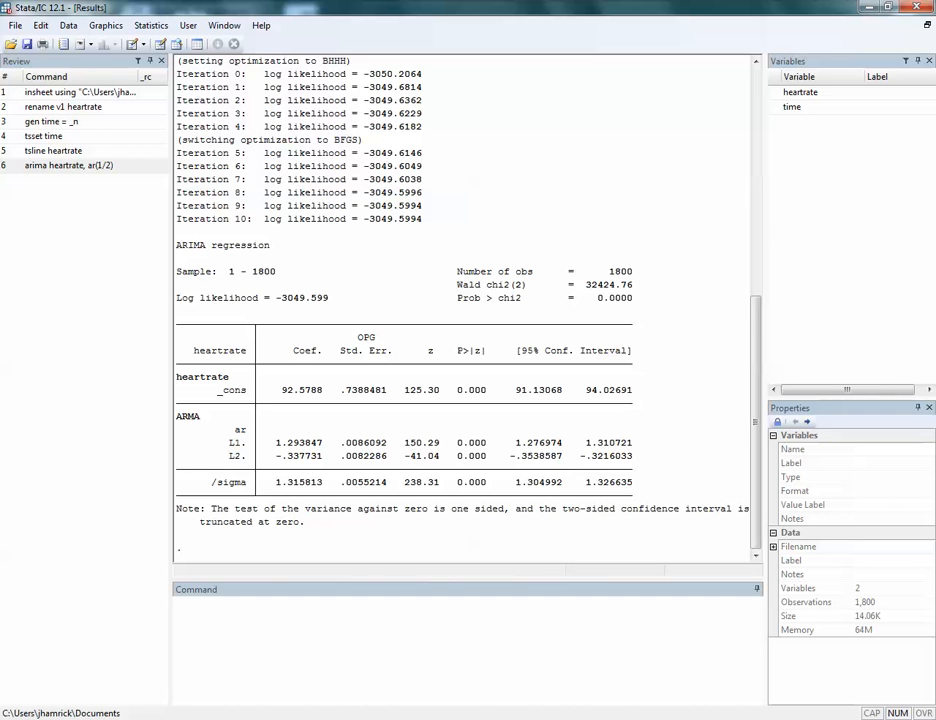
# Generate the model's residuals as a new variable named myResiduals using predict with the residuals option.
pyautogui.click(240, 612)
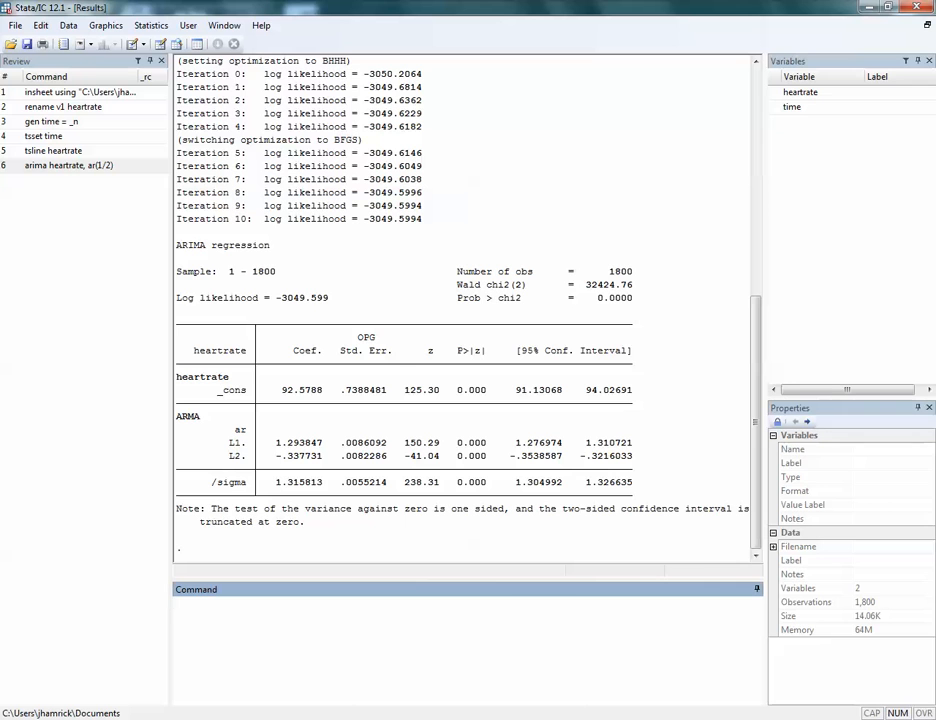
pyautogui.write('preidc')
pyautogui.press('BackSpace')
pyautogui.press('BackSpace')
pyautogui.press('BackSpace')
pyautogui.write('dict myResiduals, ')
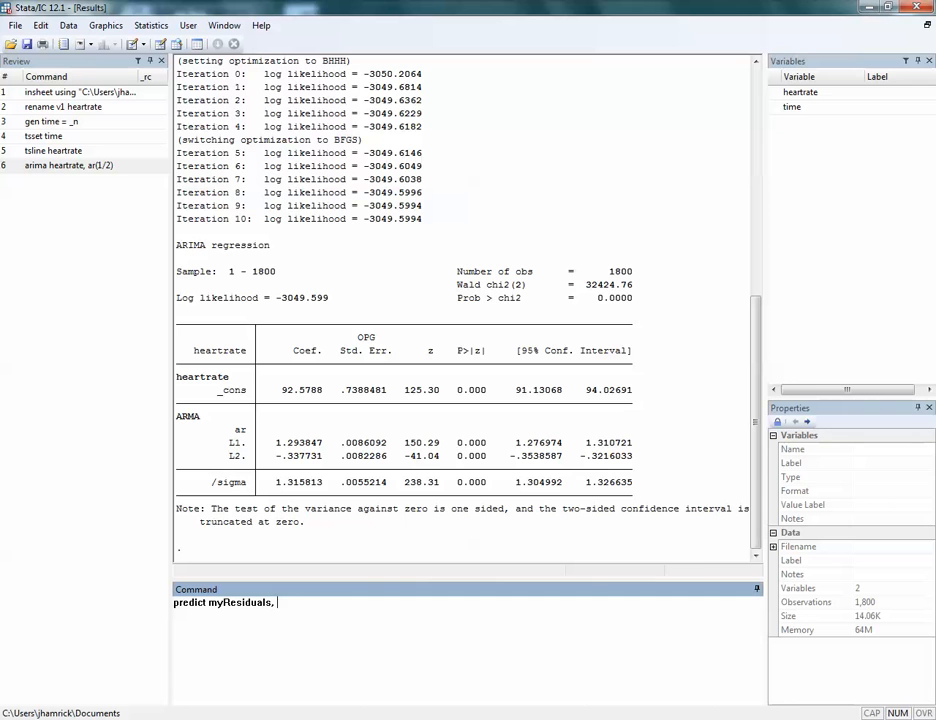
pyautogui.write('residuals')
pyautogui.press('Return')
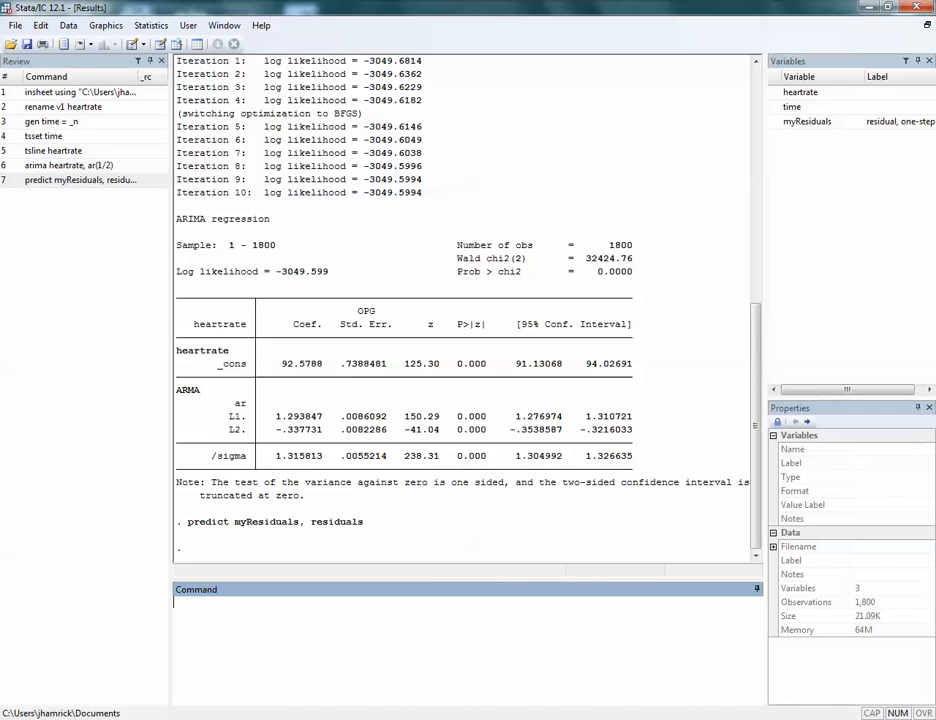
# Plot myResiduals as a time-series line graph with tsline, then close the graph.
pyautogui.write('tsline myResiduals')
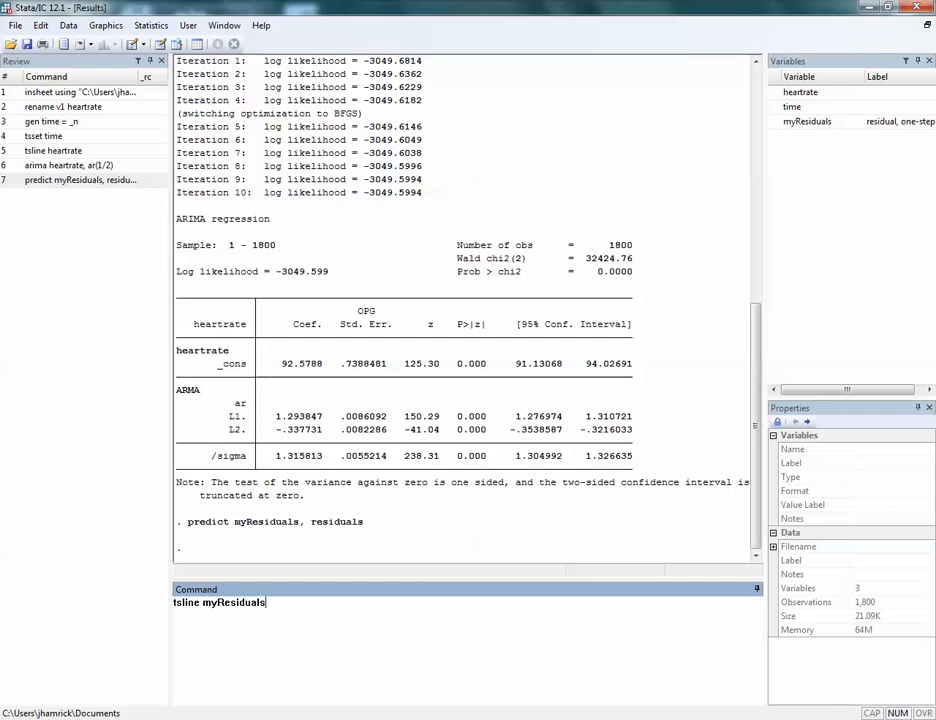
pyautogui.press('Return')
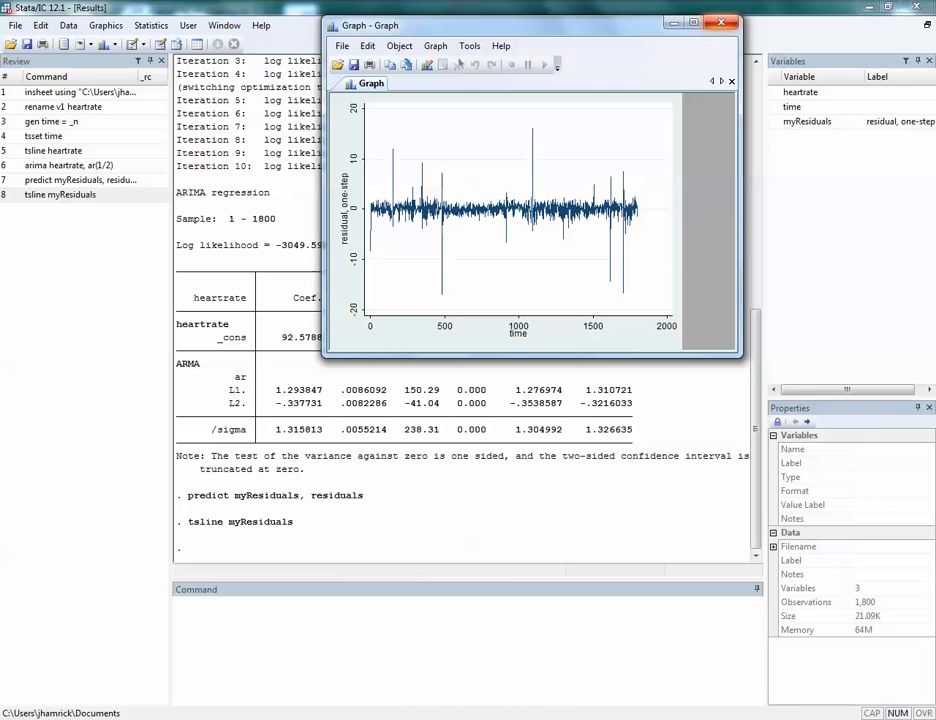
pyautogui.click(721, 22)
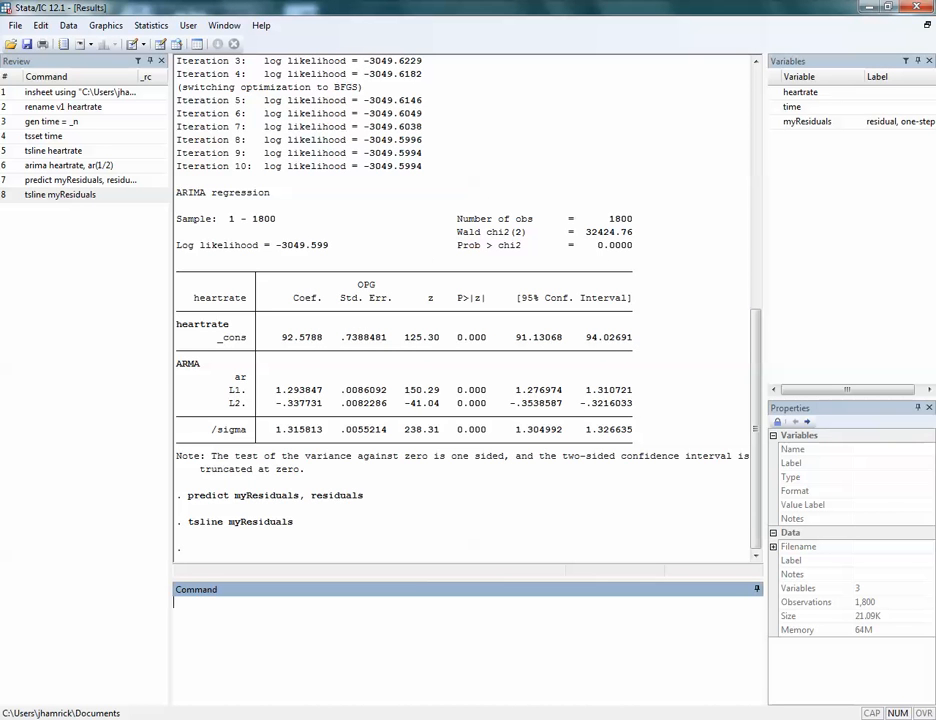
# Regress myResiduals on a constant only.
pyautogui.write('regress myResiduals')
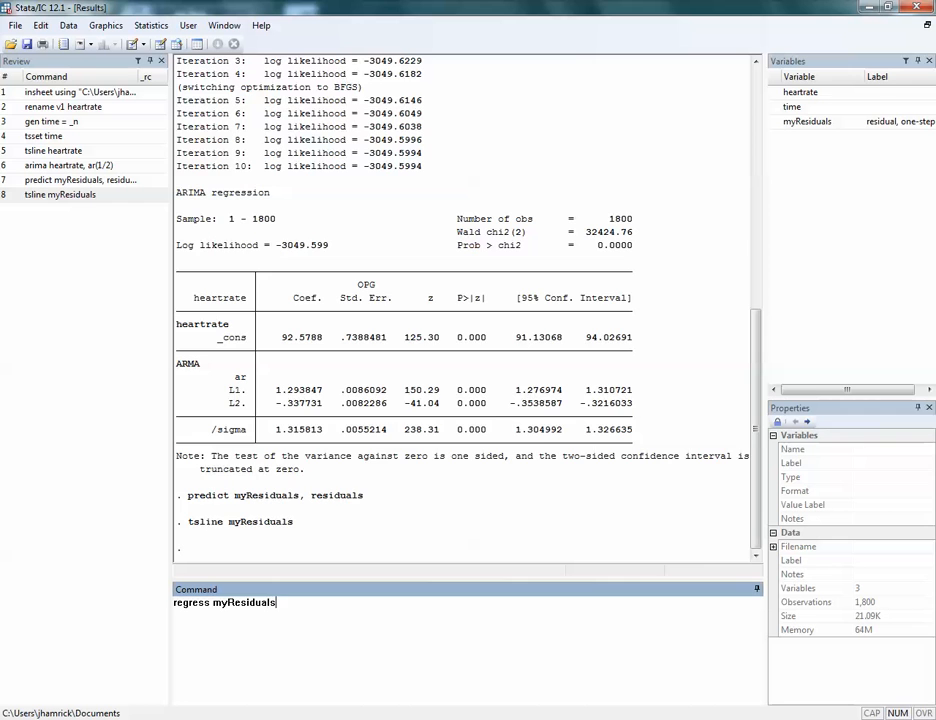
pyautogui.press('Return')
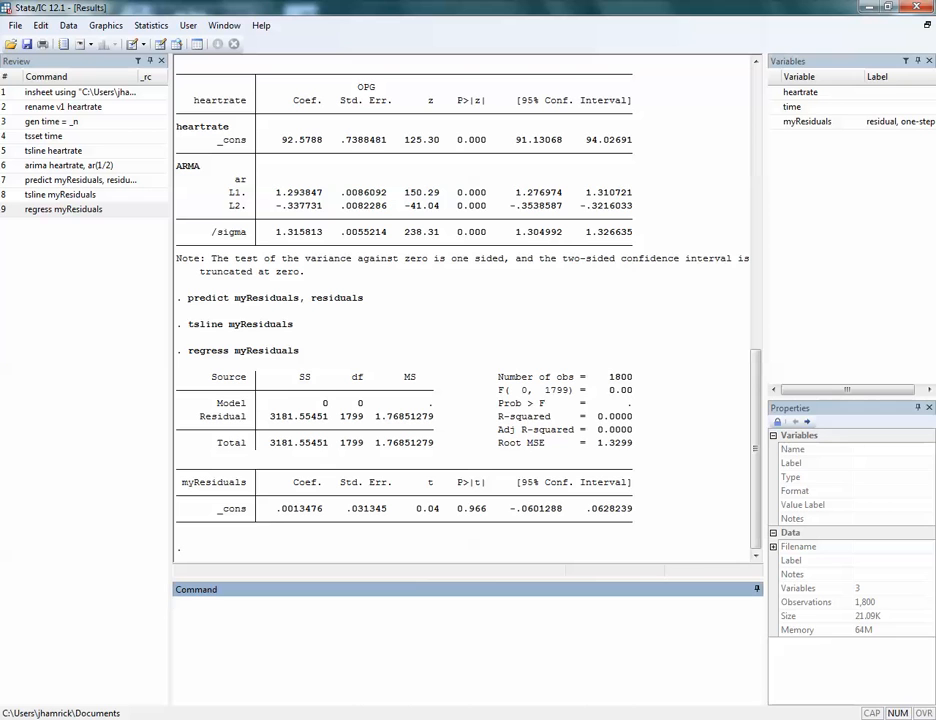
# Run the LM test for ARCH effects on the residual regression with estat archlm, using lags 1/15.
pyautogui.write('estat archlm, lag(1/15)')
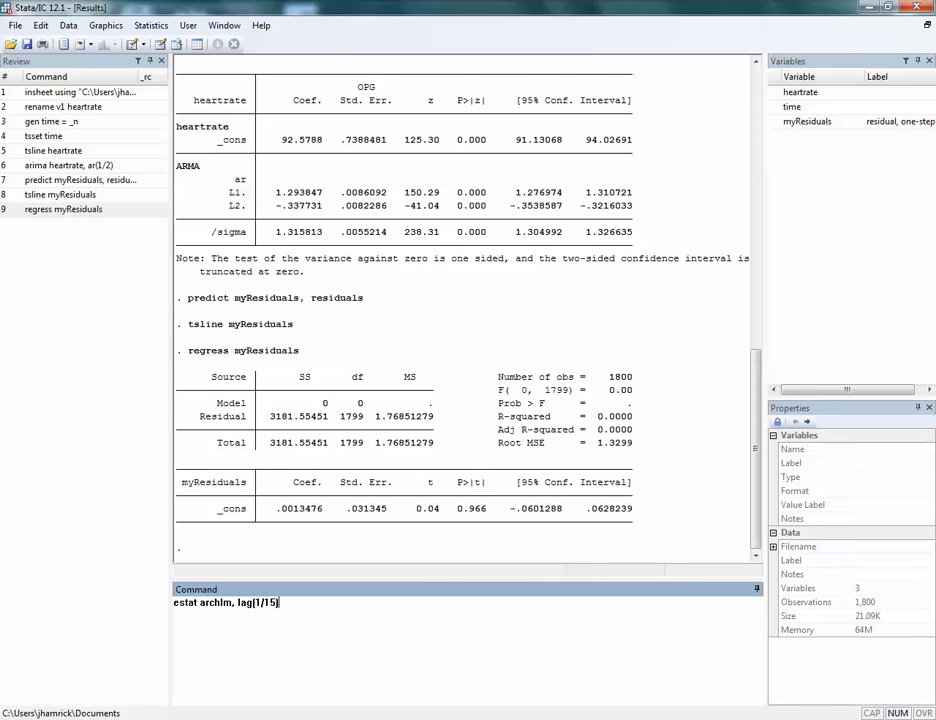
pyautogui.press('Return')
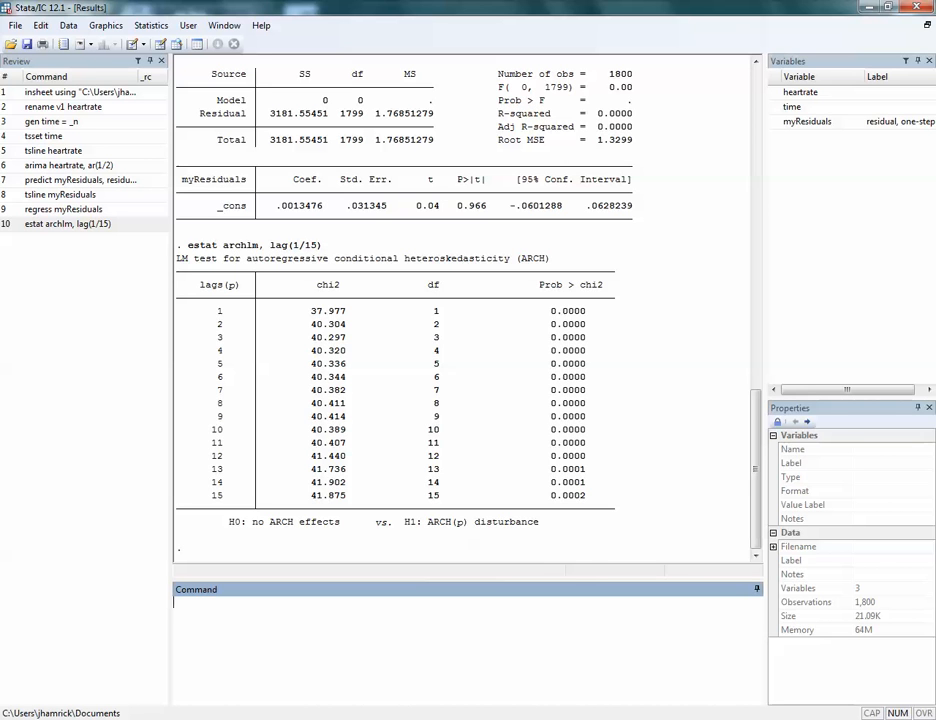
# Compute the difference between the lag 2 and lag 1 chi2 statistics with display 40.304-37.977.
pyautogui.write('display 40.304-37.9')
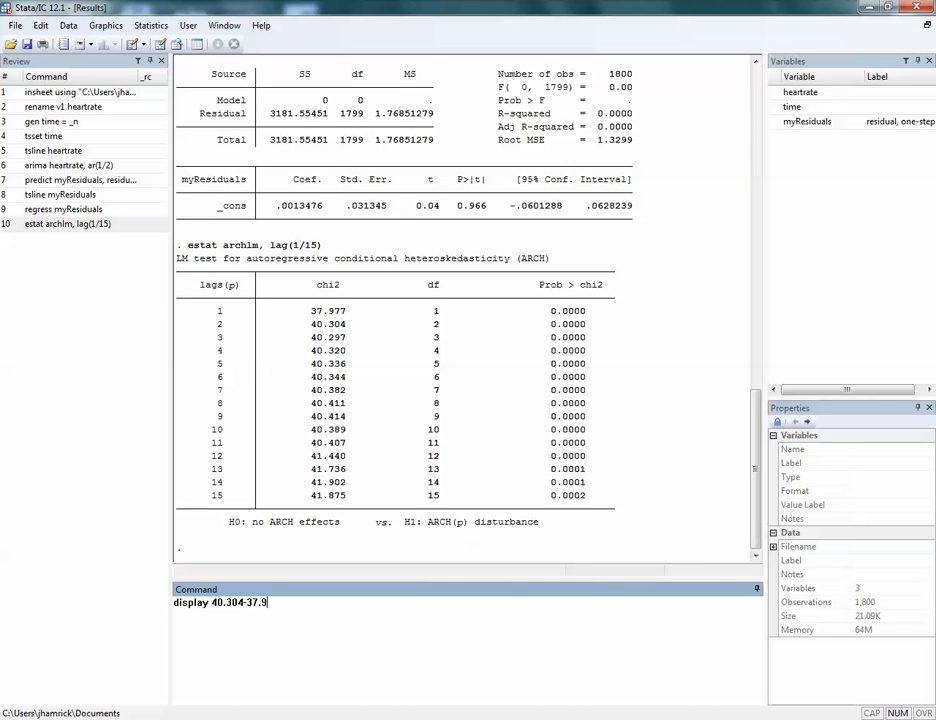
pyautogui.write('77')
pyautogui.press('Return')
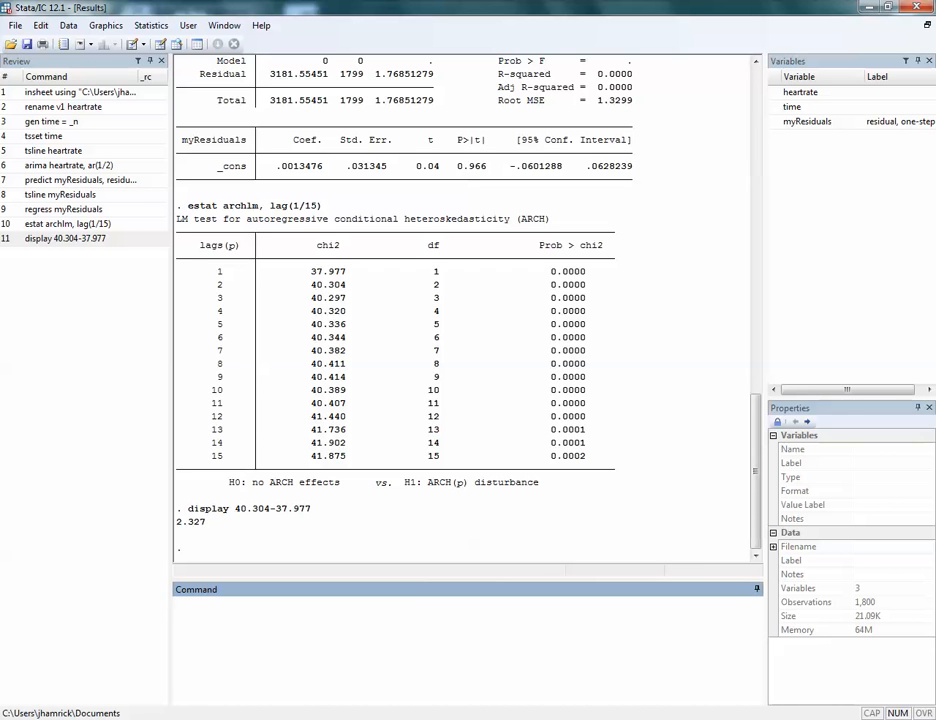
# Calculate the upper-tail chi-squared probability with display chi2tail(1,2.327).
pyautogui.write('display chi2tail(1,')
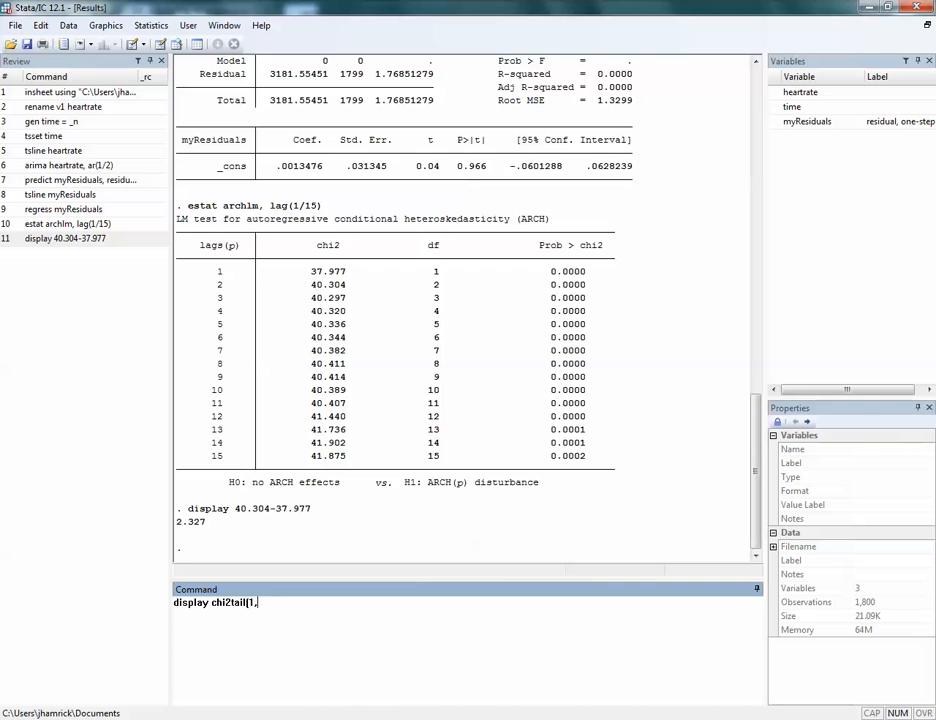
pyautogui.write('2.327)')
pyautogui.press('Return')
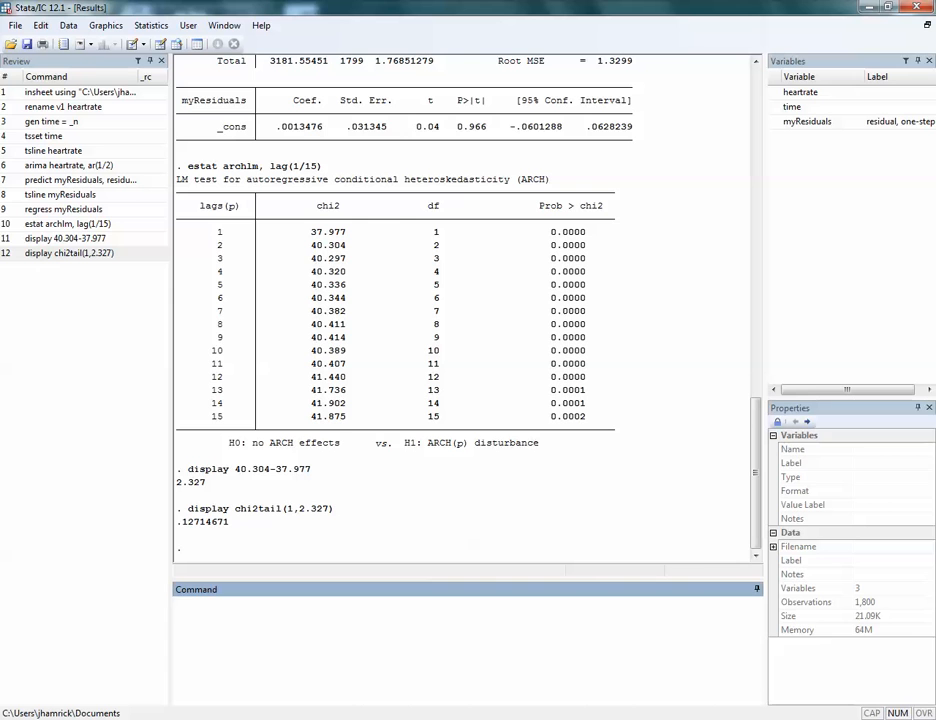
# Fit an ARCH model of heartrate with ar(1/2) and arch(1) terms and display the complete output.
pyautogui.write('arch heartrate, ar(1/2) ar')
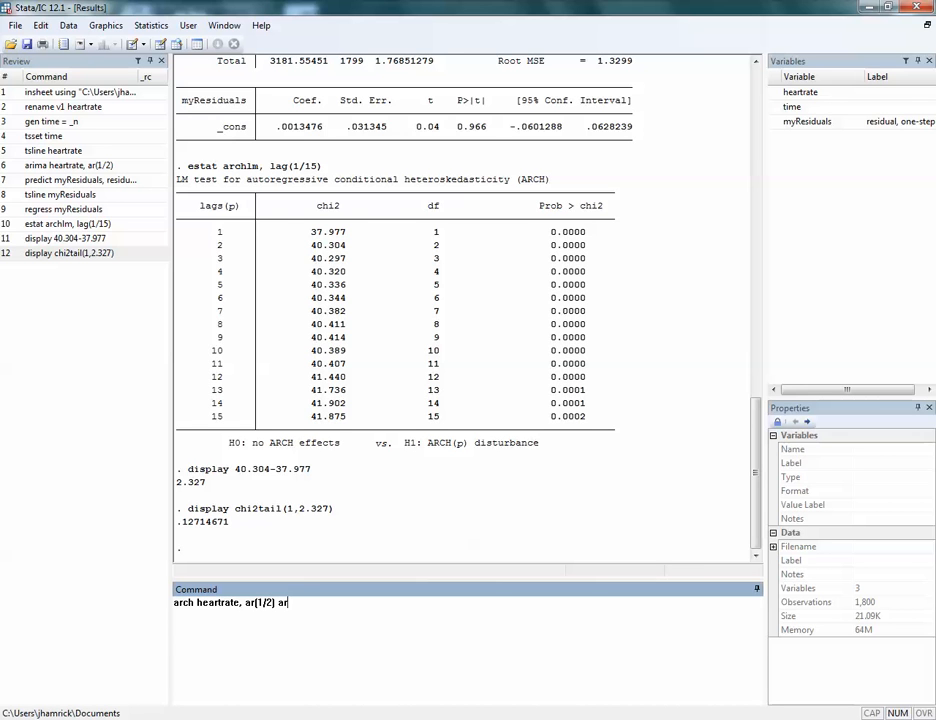
pyautogui.write('ch(1)')
pyautogui.press('Return')
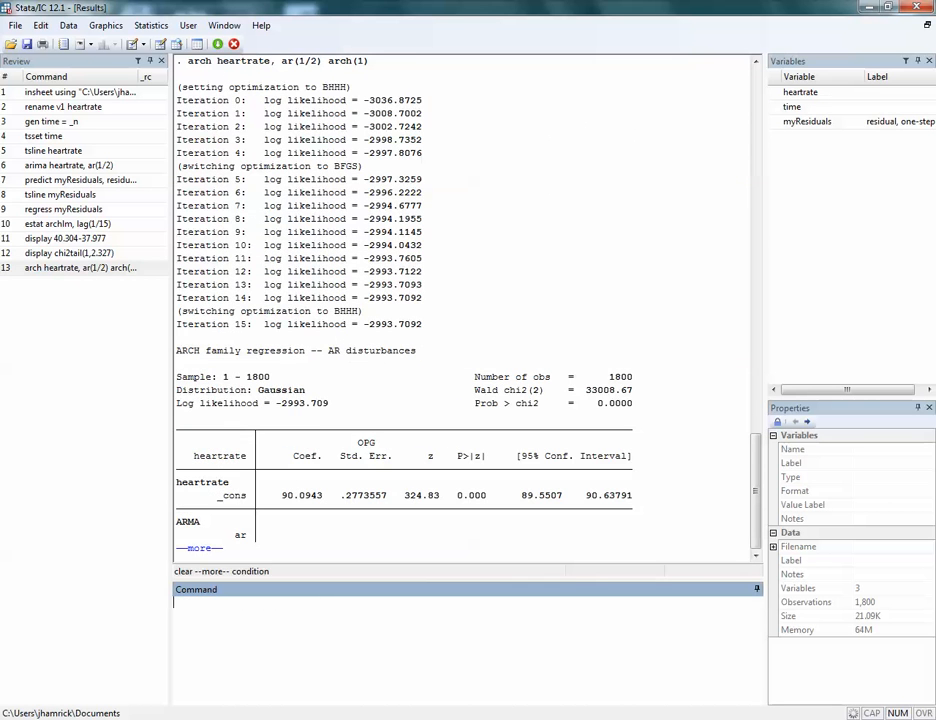
pyautogui.press('space')
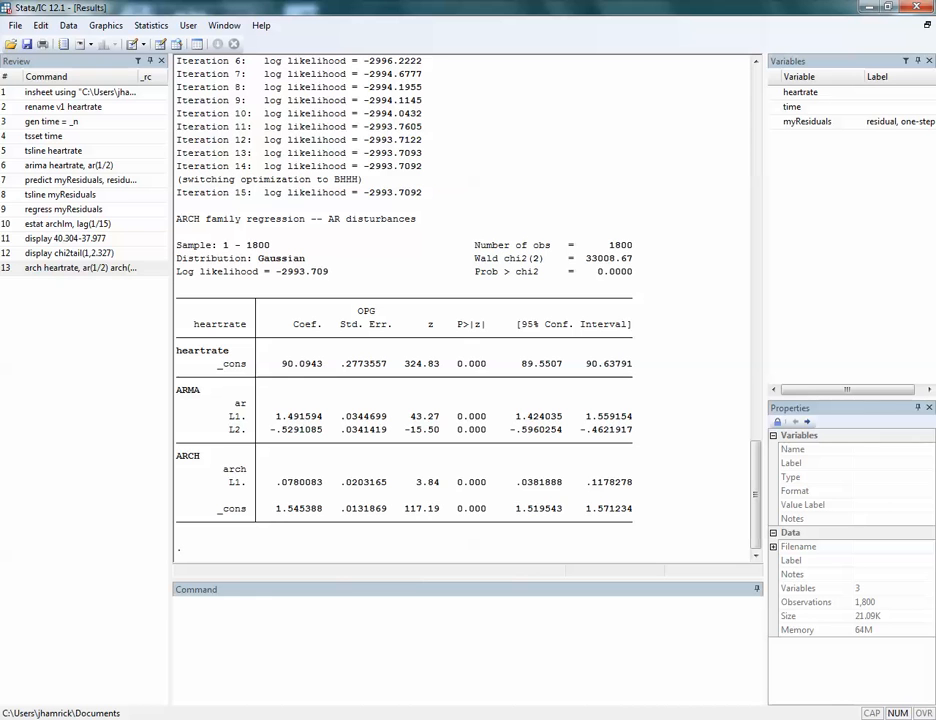
# Refit the ARCH model of heartrate with ar(1/2), extending the ARCH terms to arch(1/2).
pyautogui.click(80, 268)
pyautogui.click(309, 603)
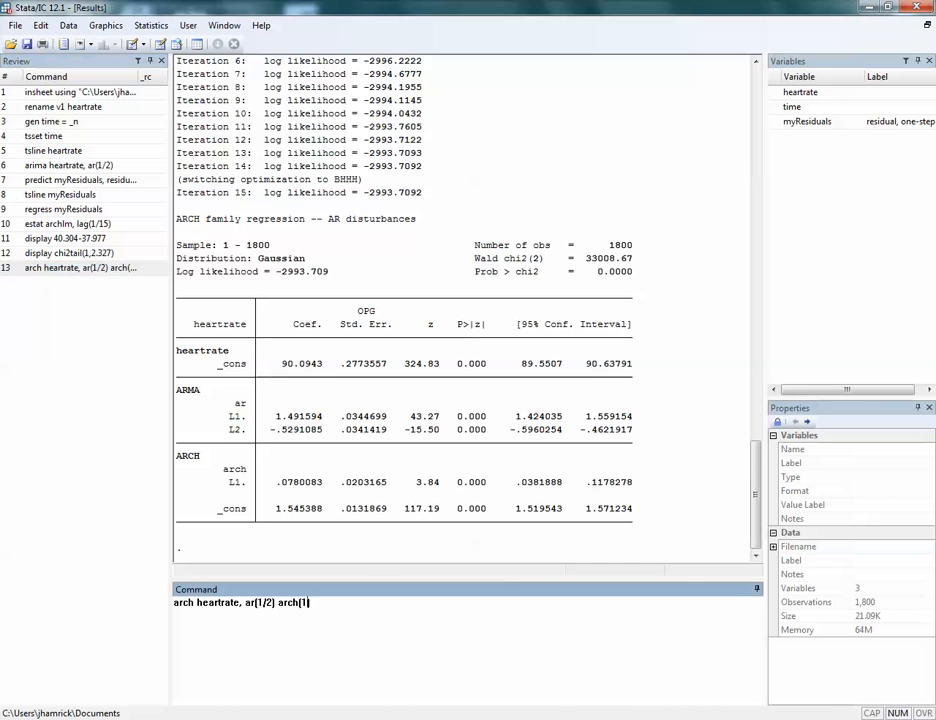
pyautogui.write('/2)')
pyautogui.press('Return')
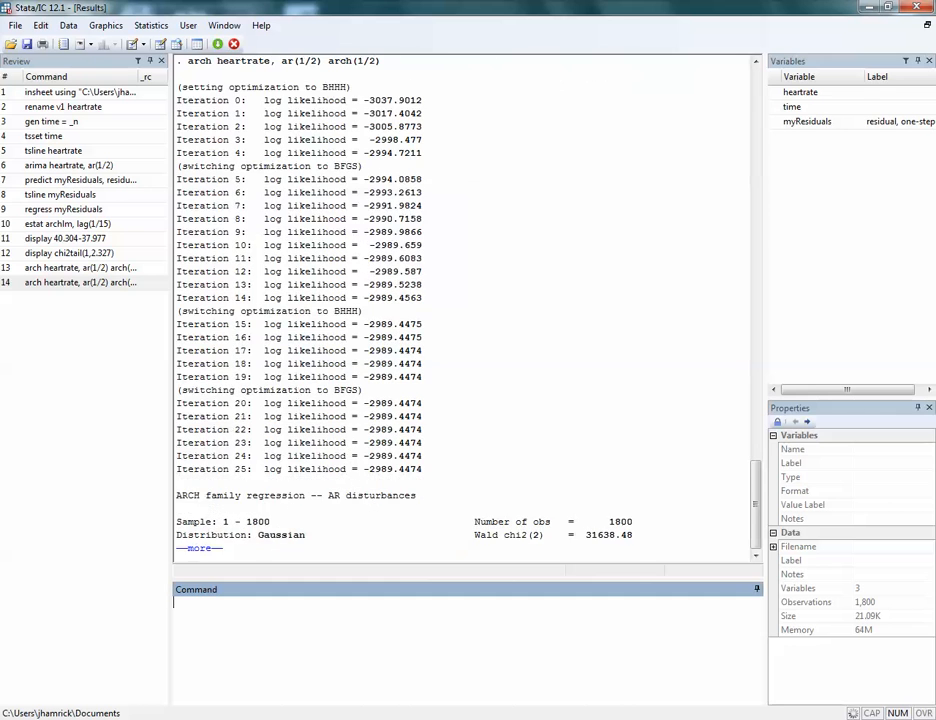